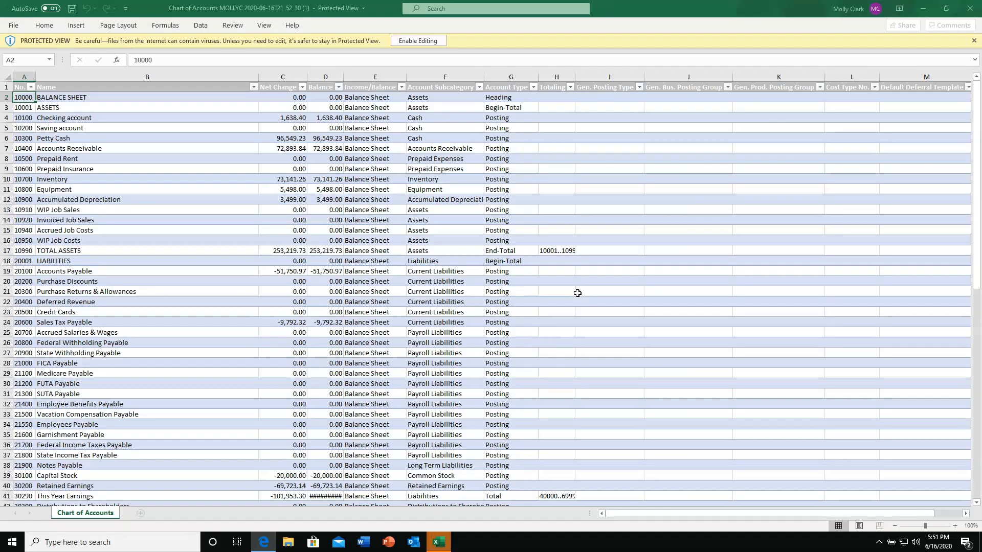
- Enable editing of the exported Chart of Accounts workbook and review its accounts from balance sheet to net income
{"action": "left_click", "coordinate": [417, 40]}
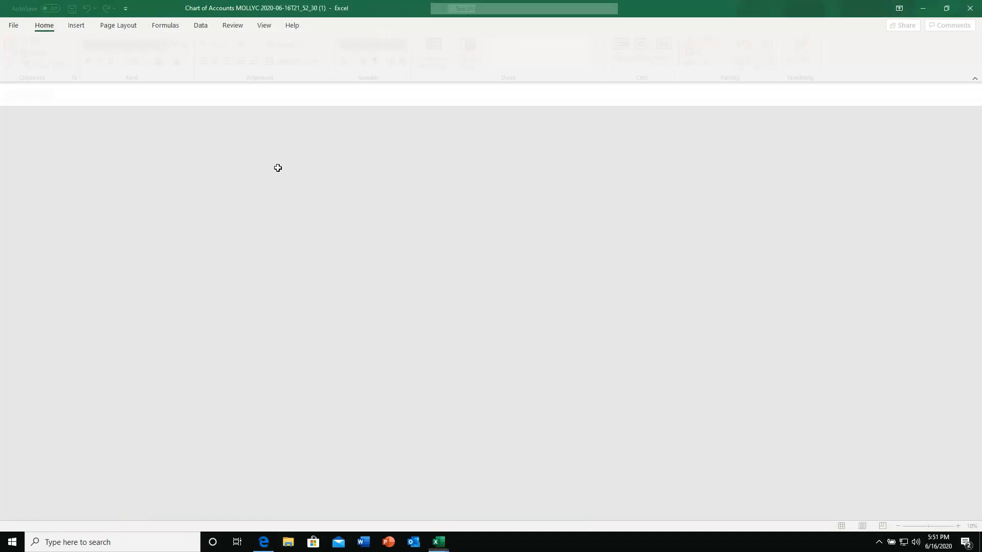
{"action": "scroll", "coordinate": [266, 254], "scroll_direction": "down", "scroll_amount": 7}
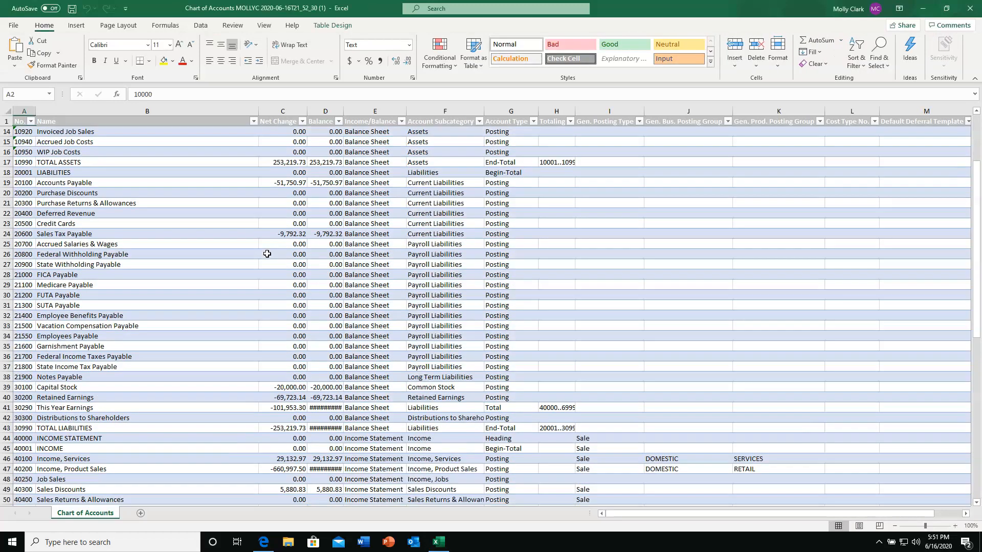
{"action": "scroll", "coordinate": [266, 254], "scroll_direction": "down", "scroll_amount": 8}
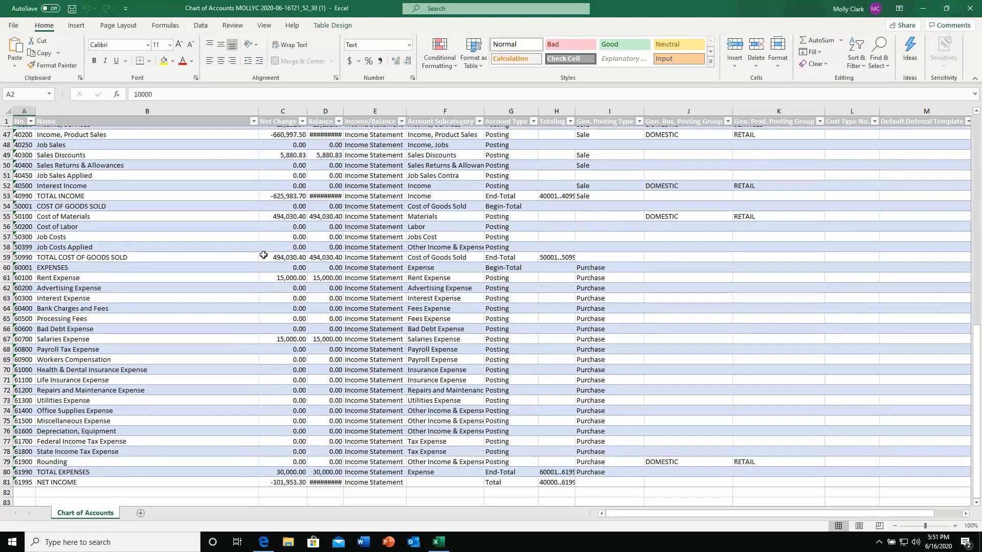
{"action": "scroll", "coordinate": [263, 255], "scroll_direction": "up", "scroll_amount": 7}
{"action": "scroll", "coordinate": [263, 255], "scroll_direction": "up", "scroll_amount": 8}
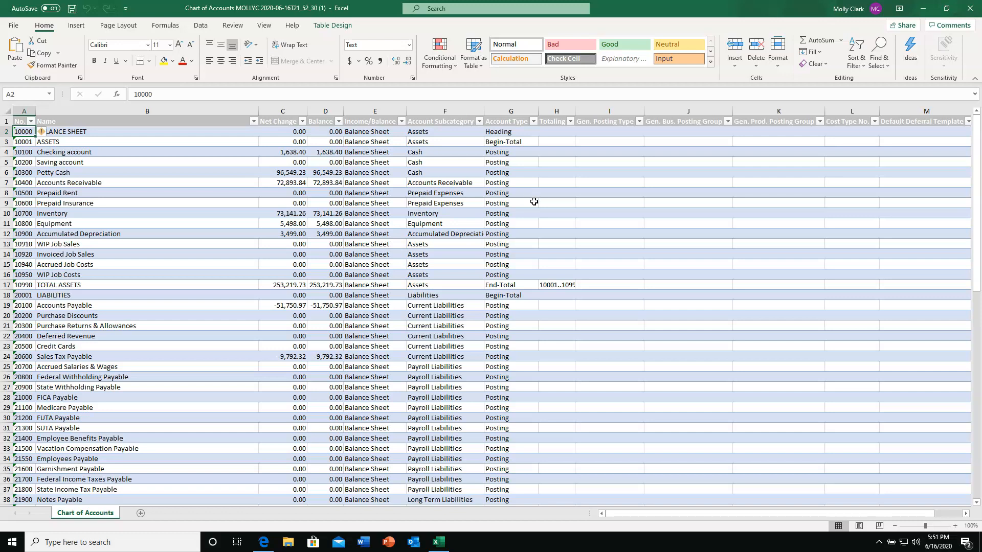
- Switch back to Business Central and open the Items list from the home page
{"action": "left_click", "coordinate": [923, 10]}
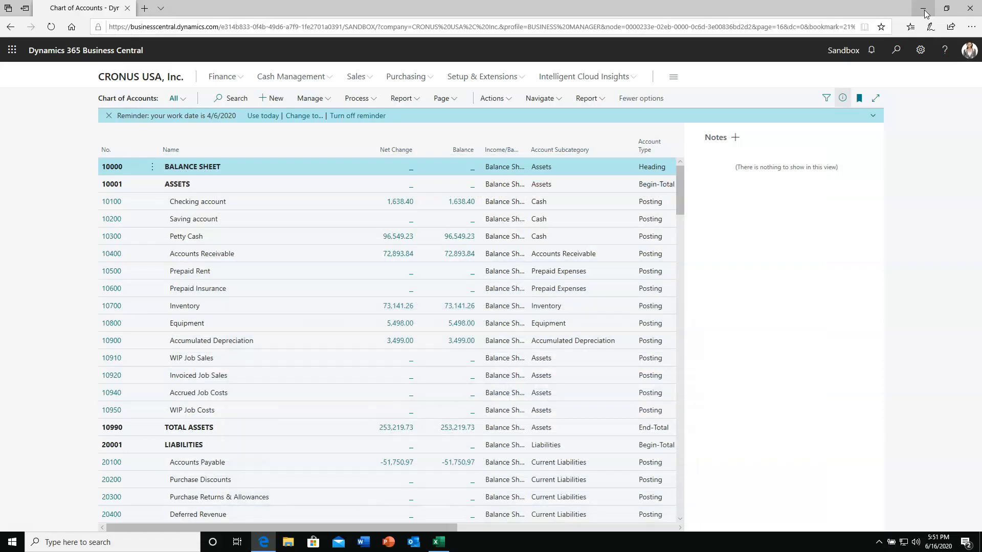
{"action": "left_click", "coordinate": [9, 28]}
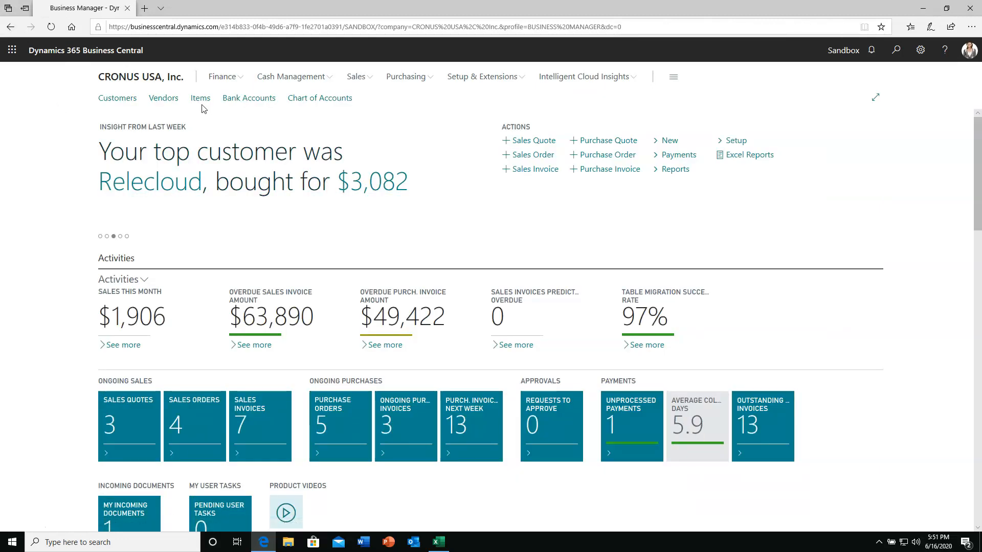
{"action": "left_click", "coordinate": [200, 99]}
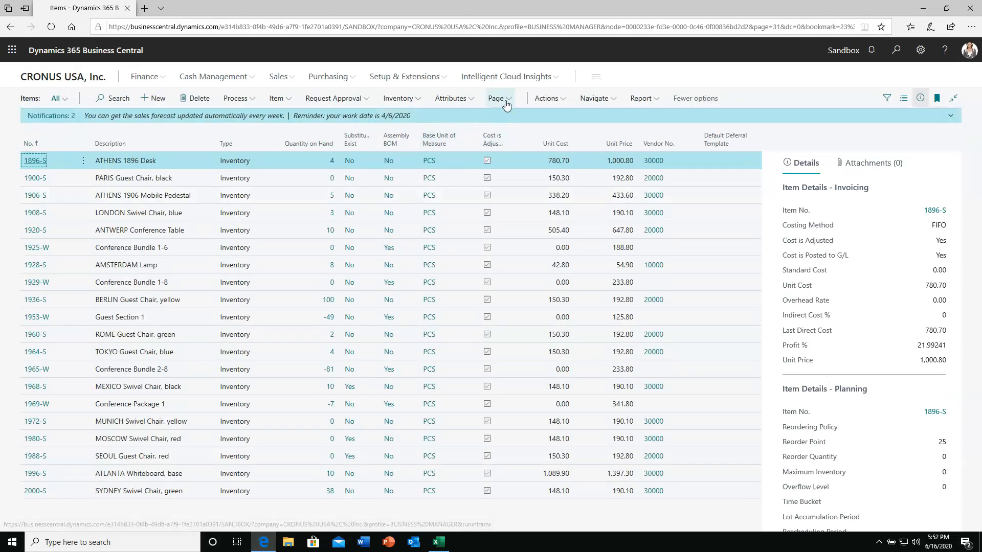
- Export the Items list for editing in Excel, open Item_Card.xlsx and enable editing so the item data loads
{"action": "left_click", "coordinate": [507, 102]}
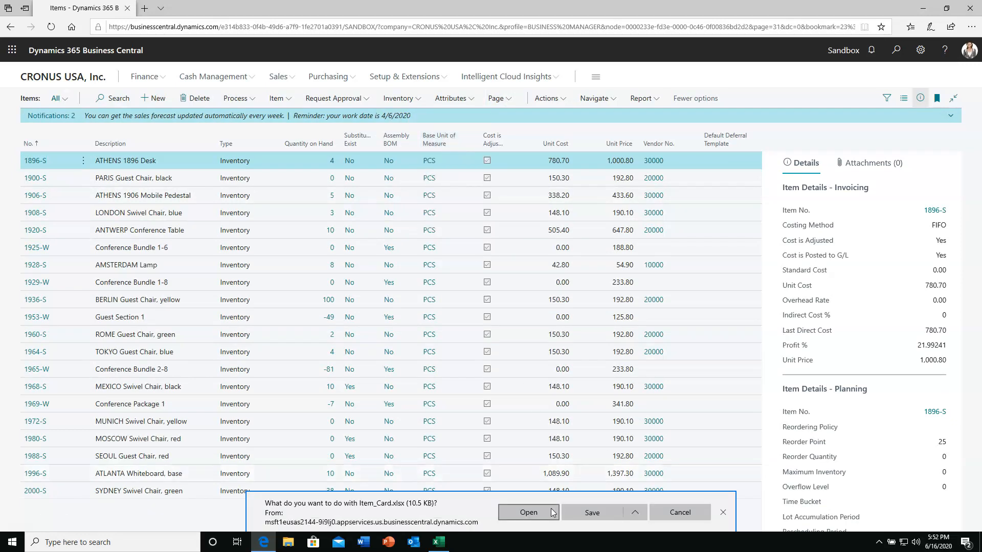
{"action": "left_click", "coordinate": [546, 509]}
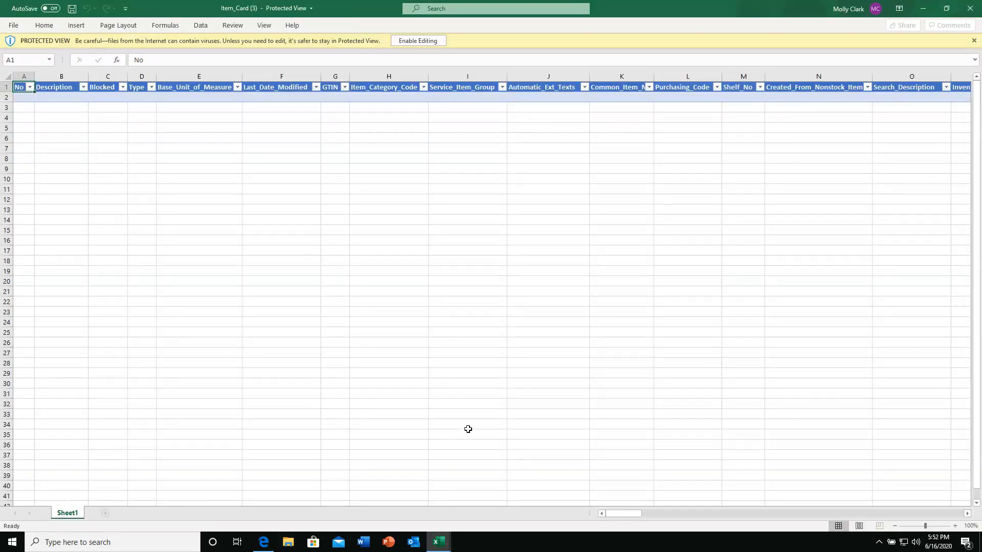
{"action": "left_click", "coordinate": [426, 46]}
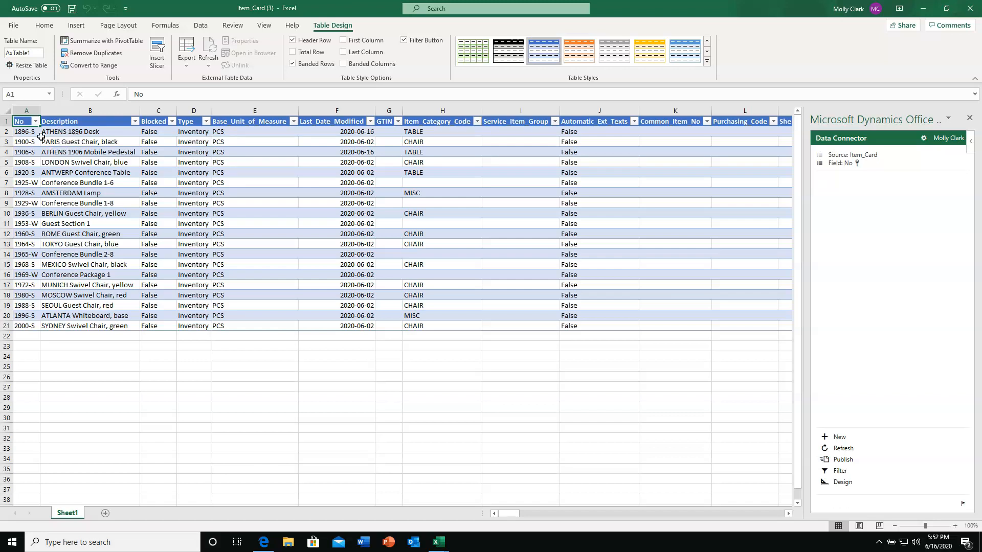
- Insert 1900 after PARIS in the description of item 1900-S, giving "PARIS 1900 Guest Chair, black"
{"action": "left_click", "coordinate": [67, 139]}
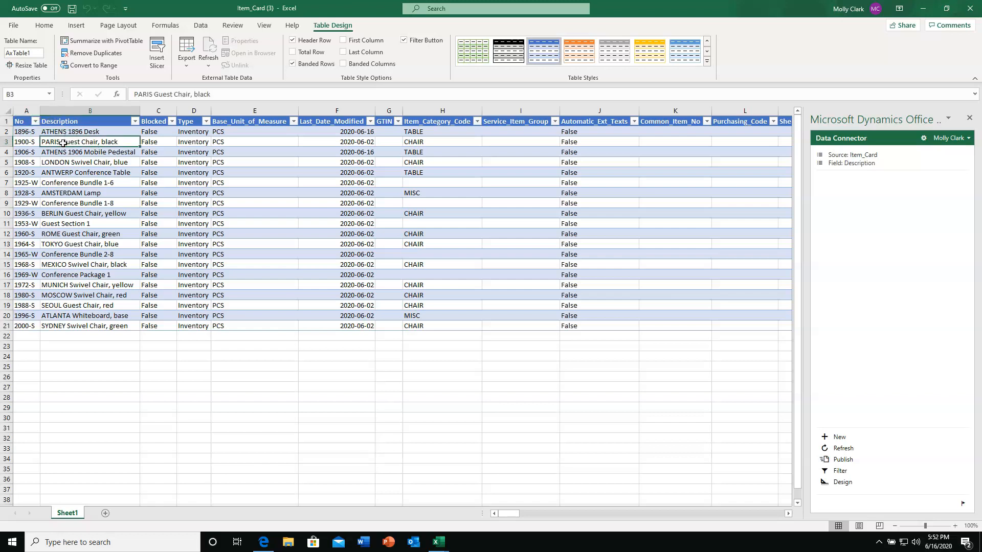
{"action": "left_click", "coordinate": [158, 95]}
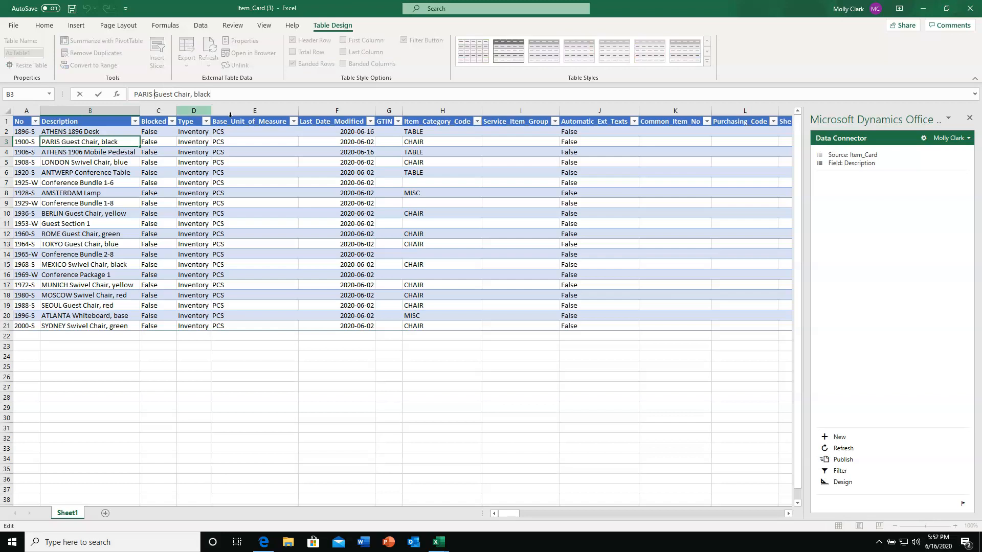
{"action": "type", "text": "1900"}
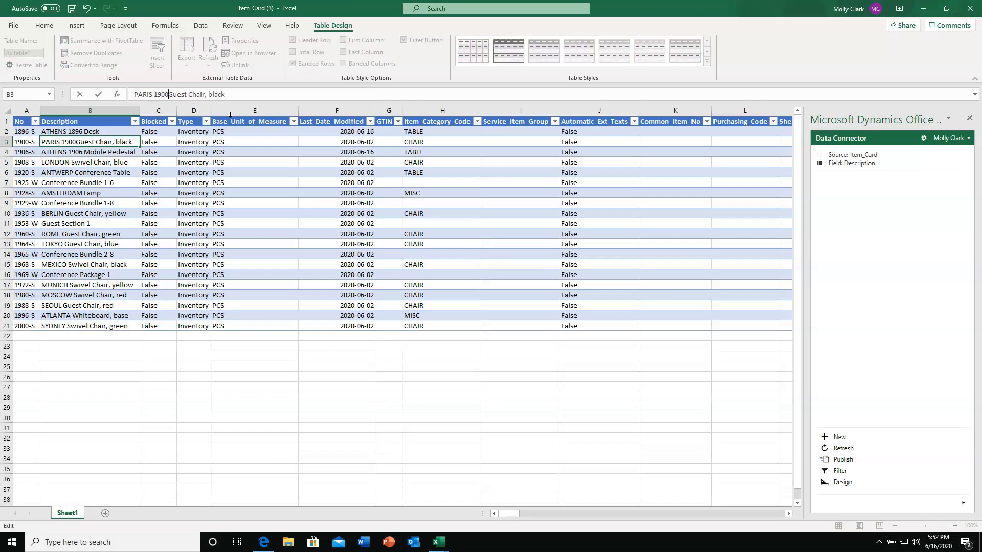
- Insert 1908 after LONDON in the description of item 1908-S, giving "LONDON 1908 Swivel Chair, blue"
{"action": "left_click", "coordinate": [93, 162]}
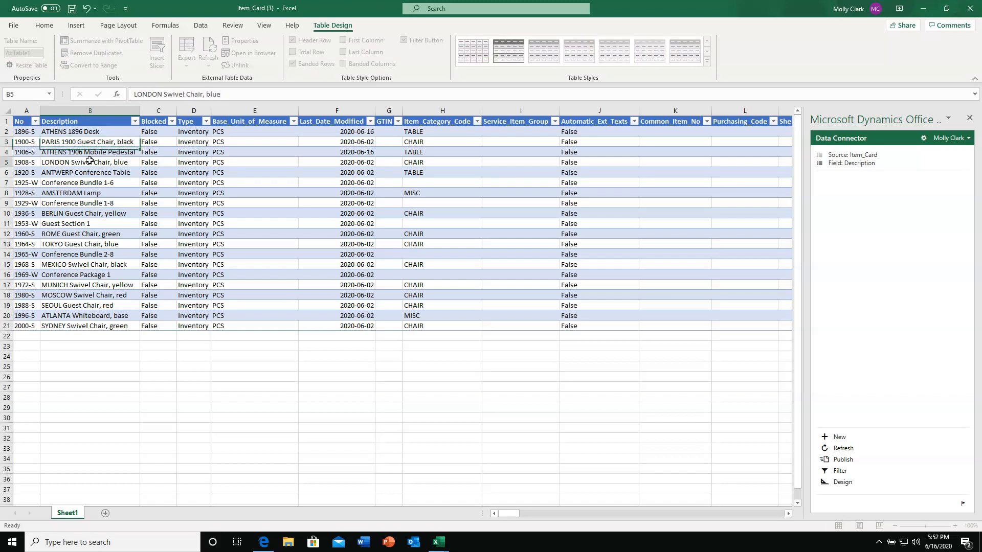
{"action": "left_click", "coordinate": [163, 94]}
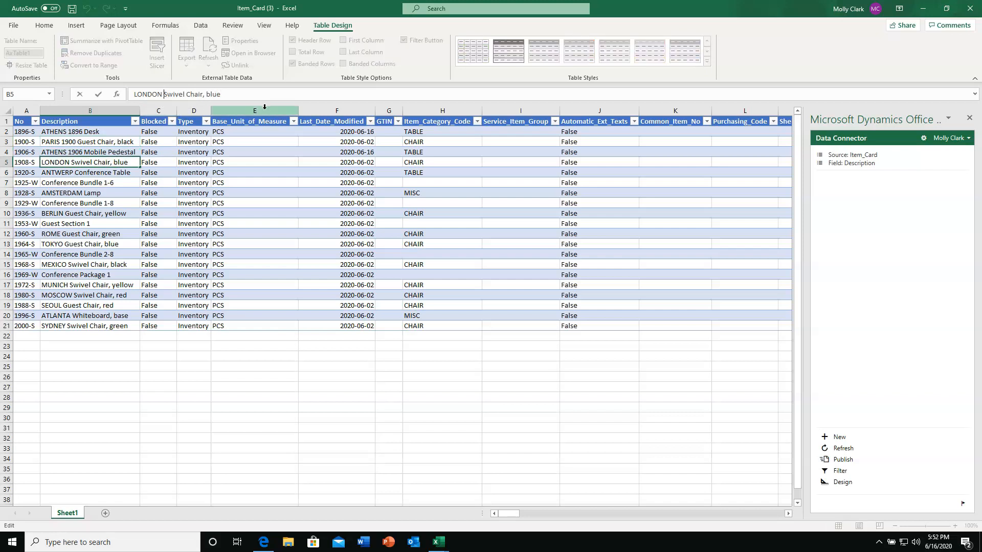
{"action": "type", "text": "1908"}
- Insert 1920 after ANTWERP in the description of item 1920-S, giving "ANTWERP 1920 Conference Table"
{"action": "left_click", "coordinate": [81, 171]}
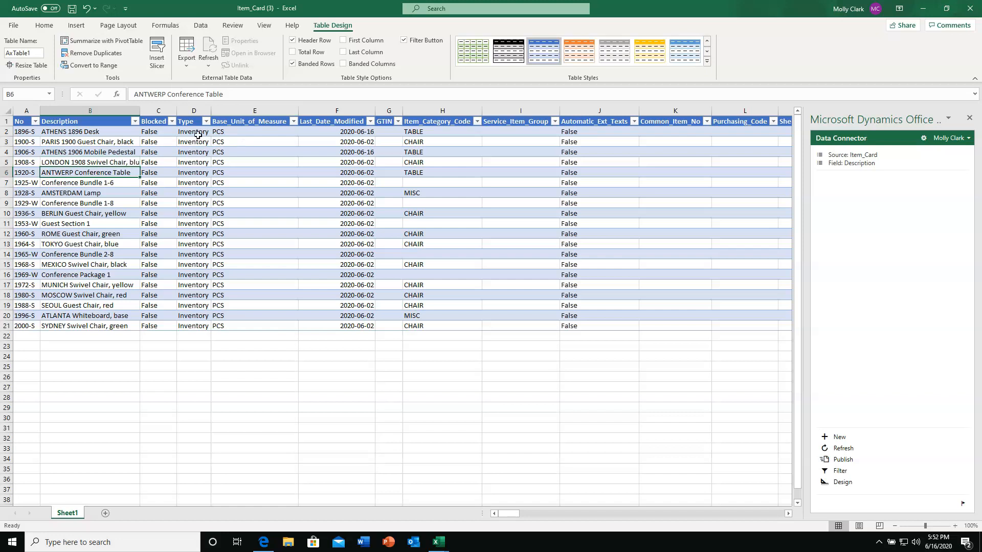
{"action": "left_click", "coordinate": [167, 94]}
{"action": "type", "text": "1920"}
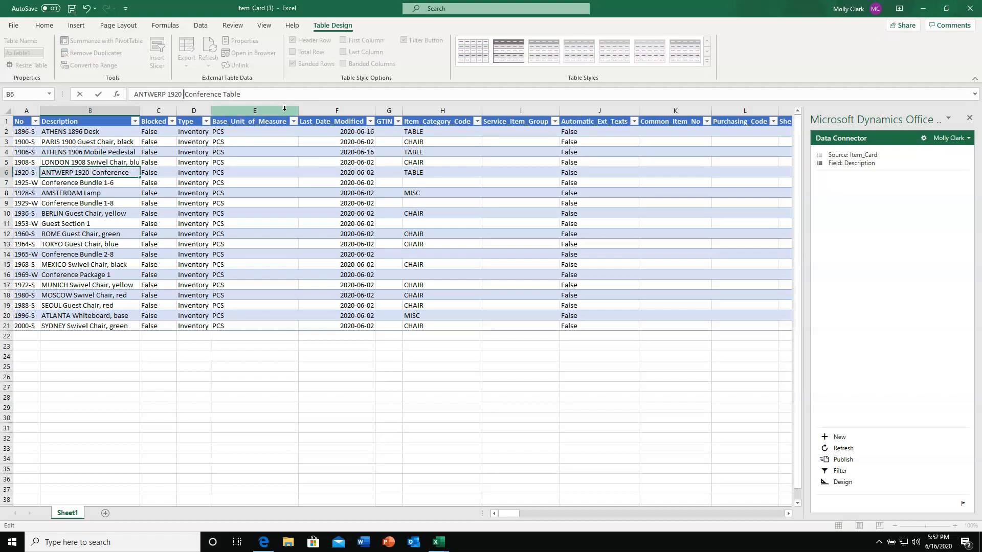
{"action": "left_click", "coordinate": [62, 211]}
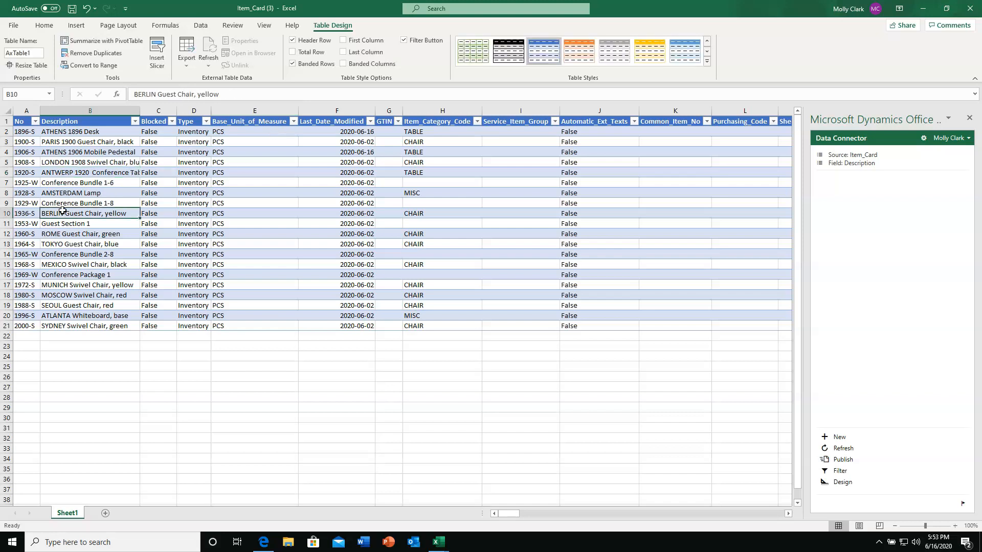
- Publish the edited item descriptions to Business Central and close the Item_Card workbook
{"action": "left_click", "coordinate": [843, 461]}
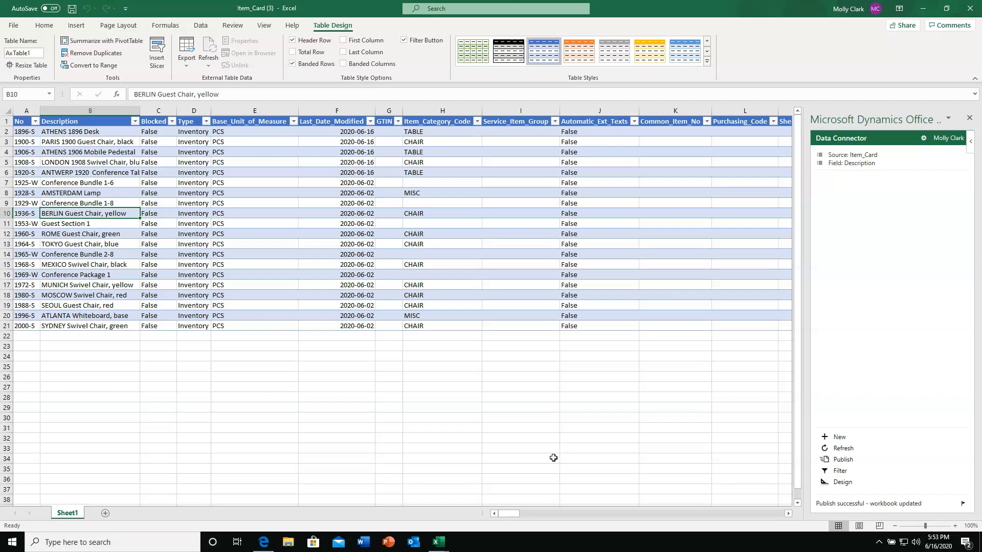
{"action": "left_click", "coordinate": [963, 12]}
{"action": "left_click", "coordinate": [489, 283]}
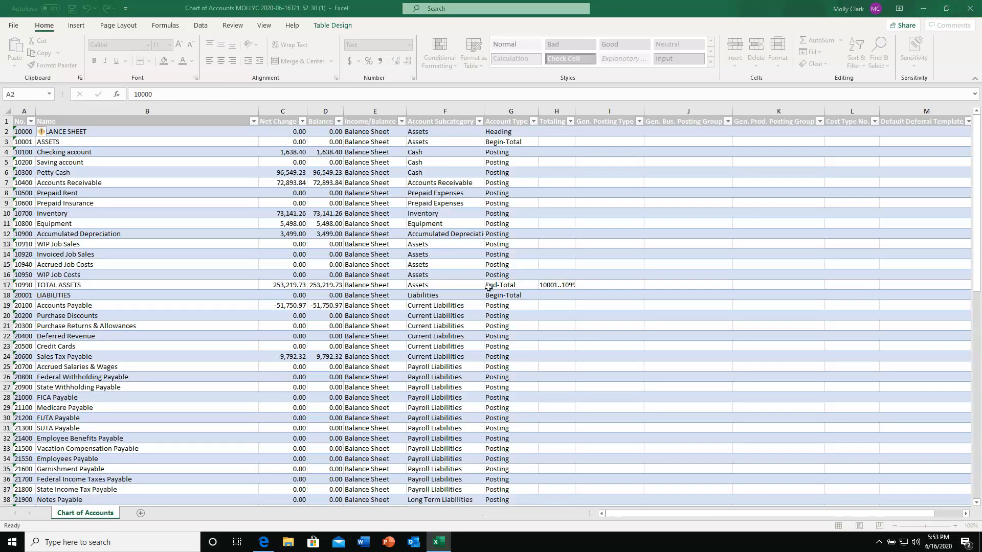
- Return to the Business Central Items list to check the published descriptions, and go back to the home page
{"action": "left_click", "coordinate": [923, 8]}
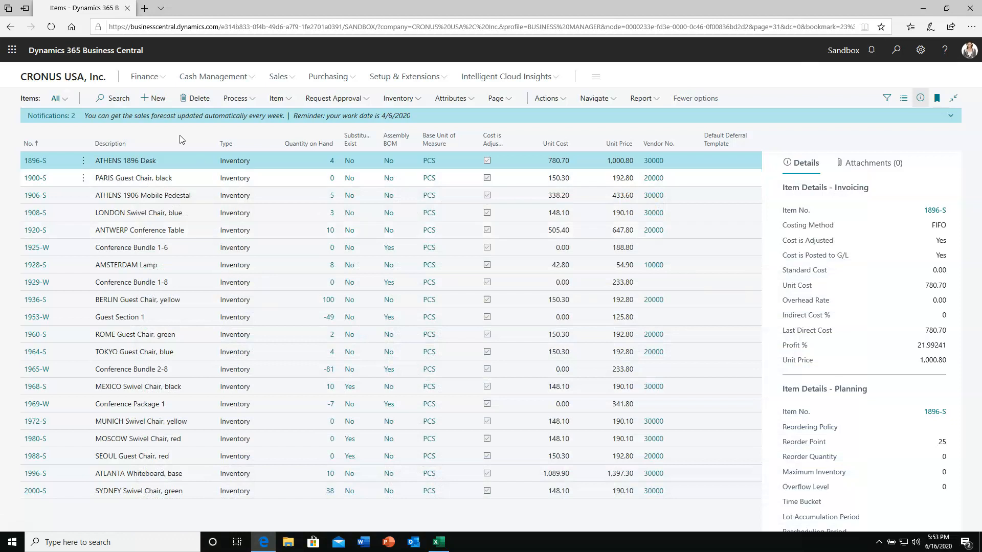
{"action": "mouse_move", "coordinate": [303, 133]}
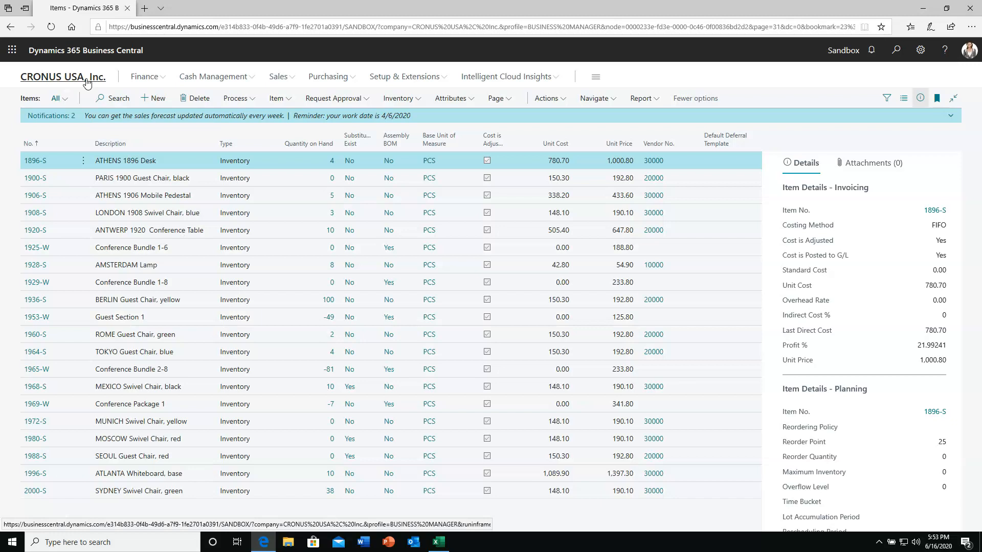
{"action": "left_click", "coordinate": [150, 212]}
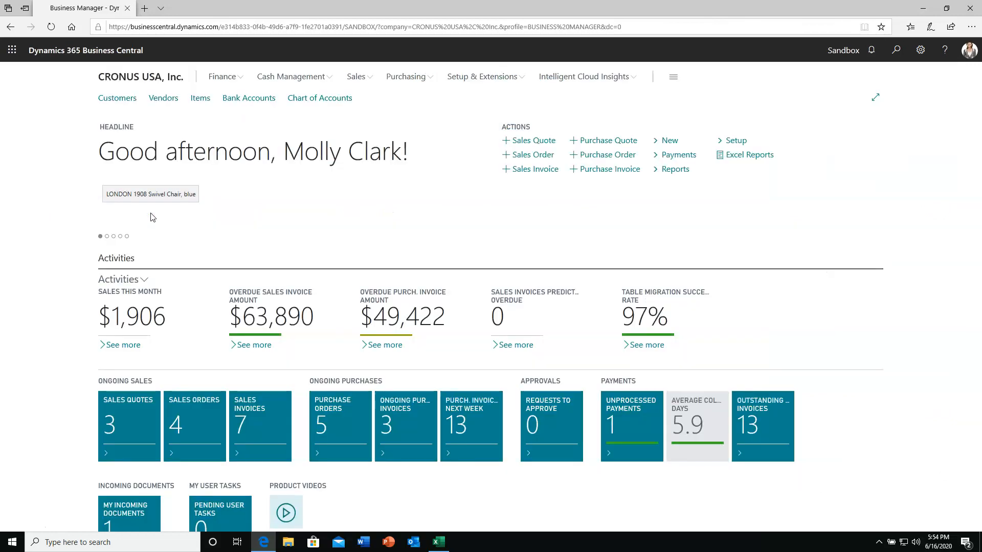
- Generate the Balance Sheet Excel report from the home page and open ExcelTemplateBalanceSheet.xltm in Excel
{"action": "left_click", "coordinate": [739, 161]}
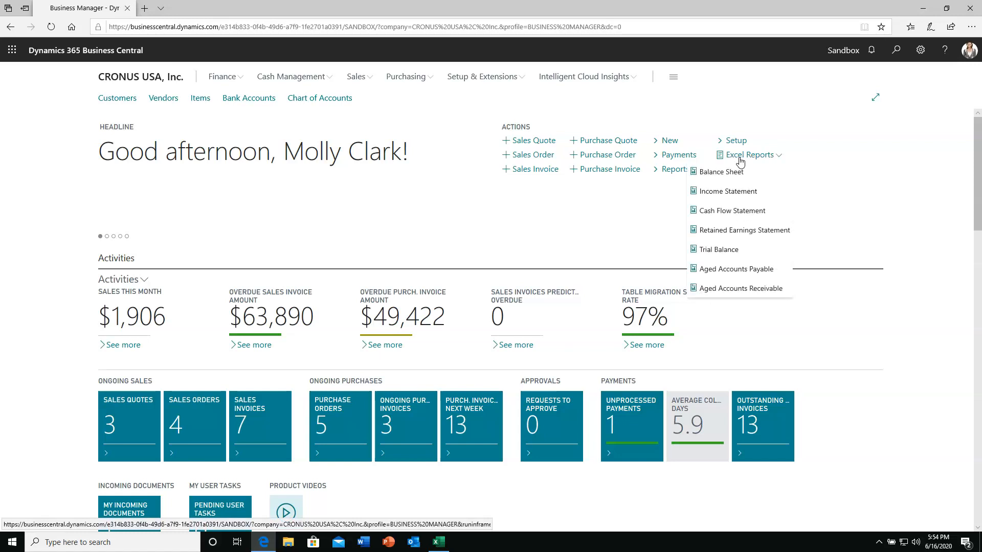
{"action": "left_click", "coordinate": [713, 174]}
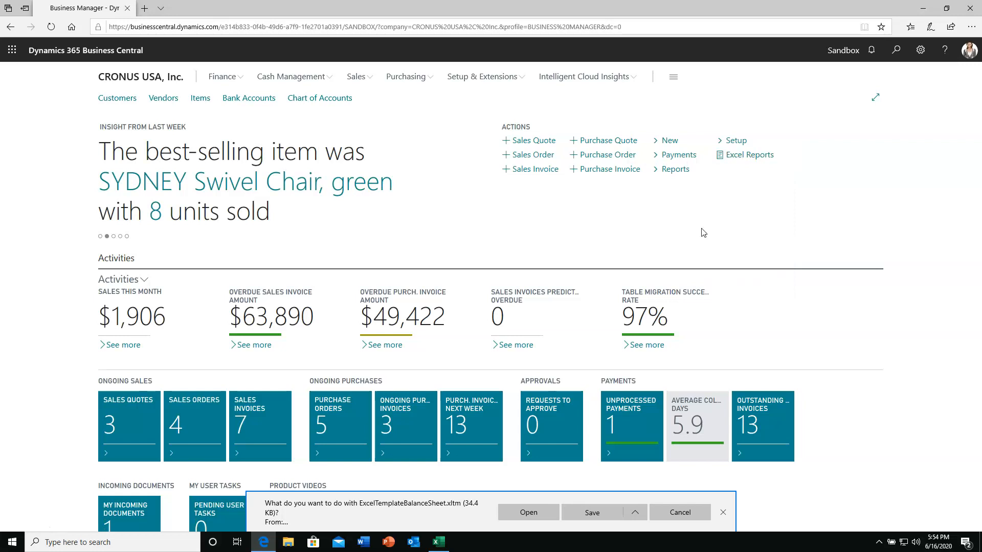
{"action": "left_click", "coordinate": [542, 517]}
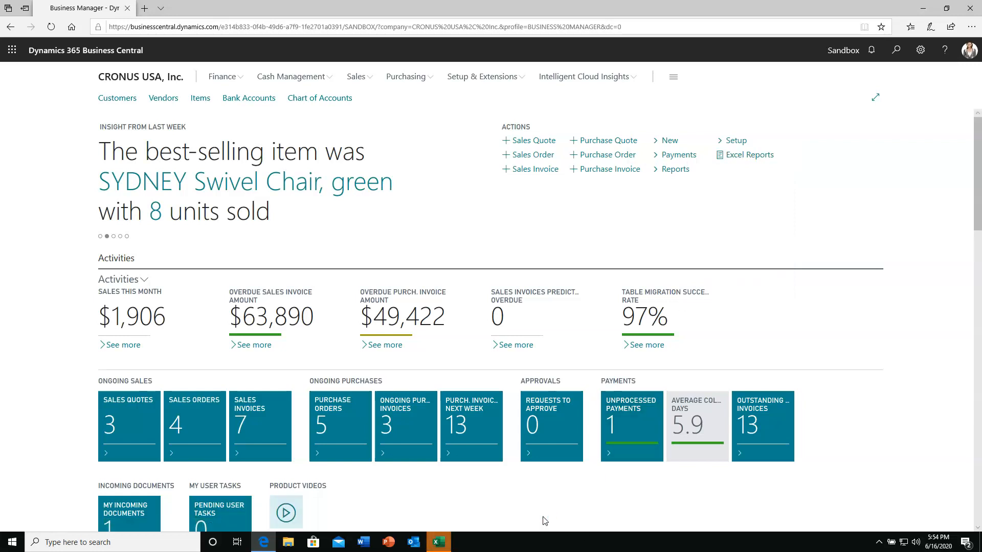
{"action": "left_click", "coordinate": [560, 164]}
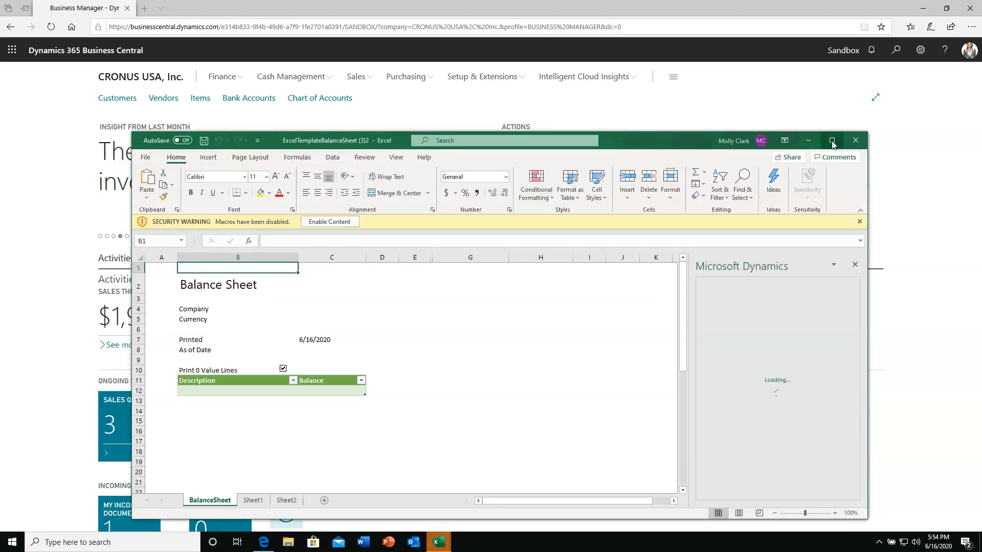
- Maximize the Balance Sheet workbook, enable its macro content and refresh its data from Business Central
{"action": "left_click", "coordinate": [832, 141]}
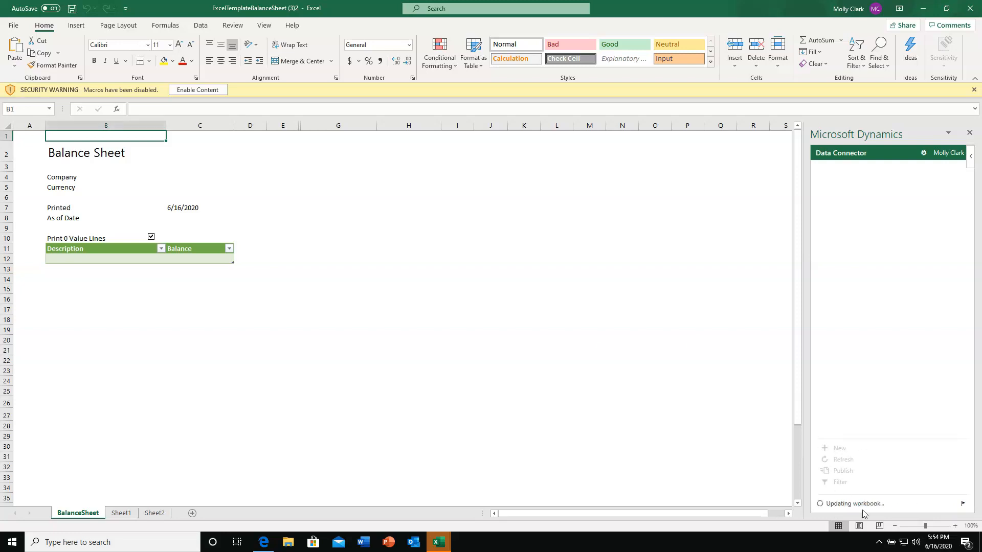
{"action": "left_click", "coordinate": [202, 90]}
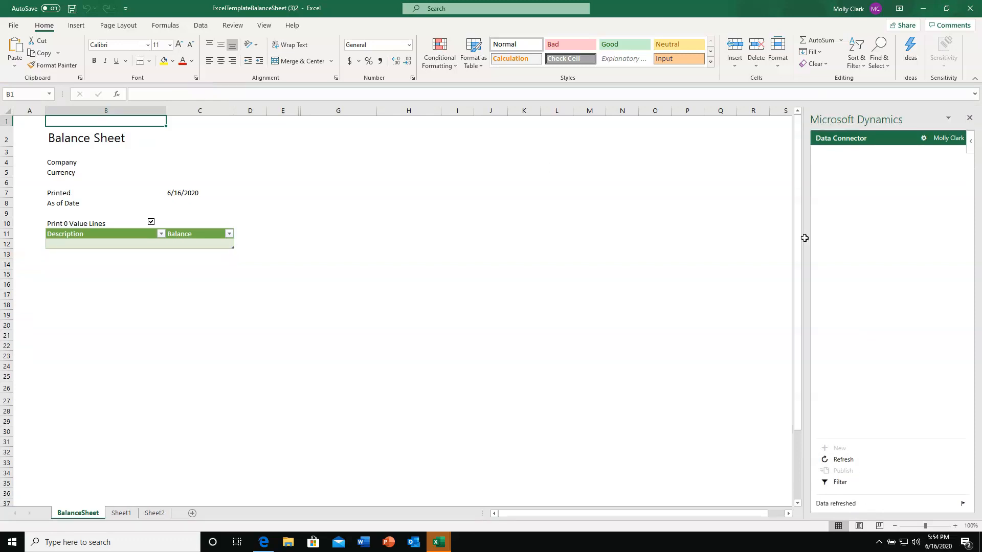
{"action": "left_click", "coordinate": [843, 459]}
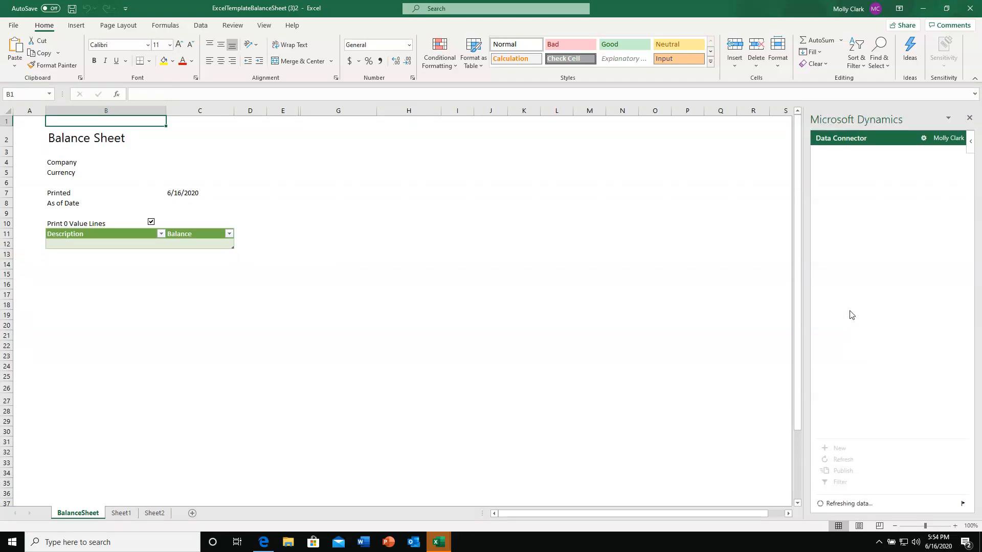